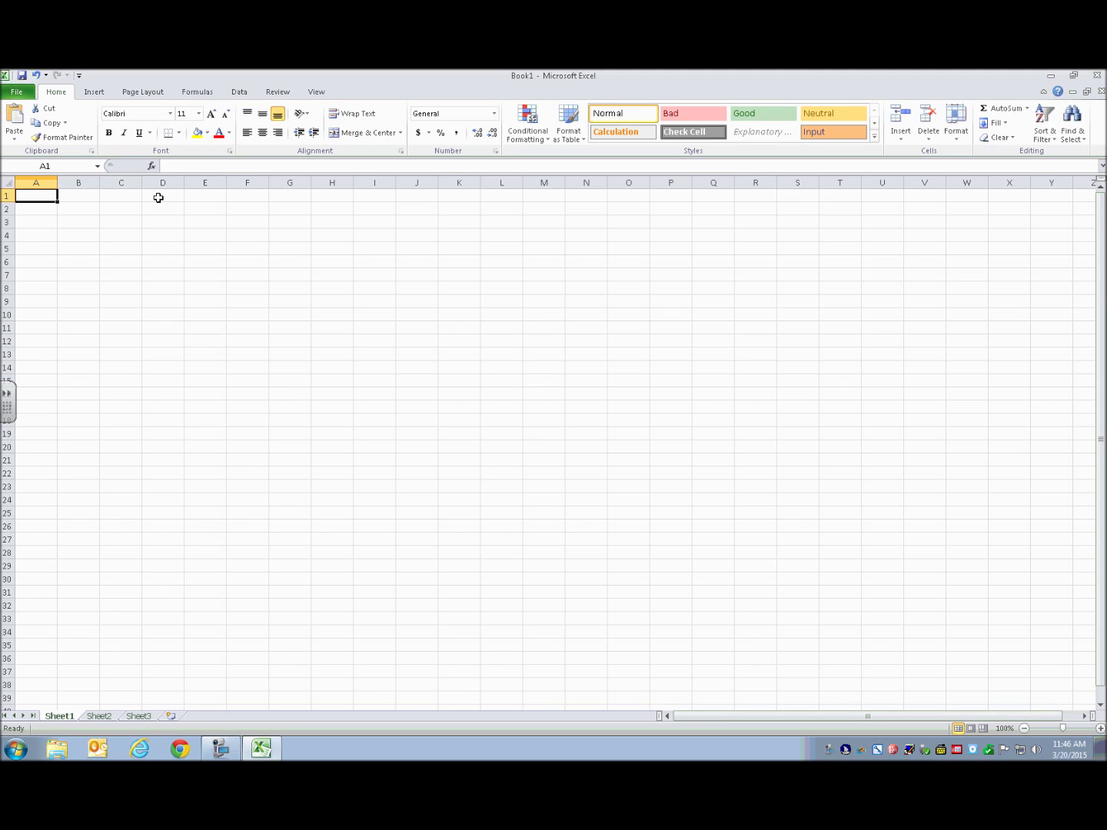
# - Enter =2+2 in cell A1 so it displays 4, then check its formula
pyautogui.write('=')
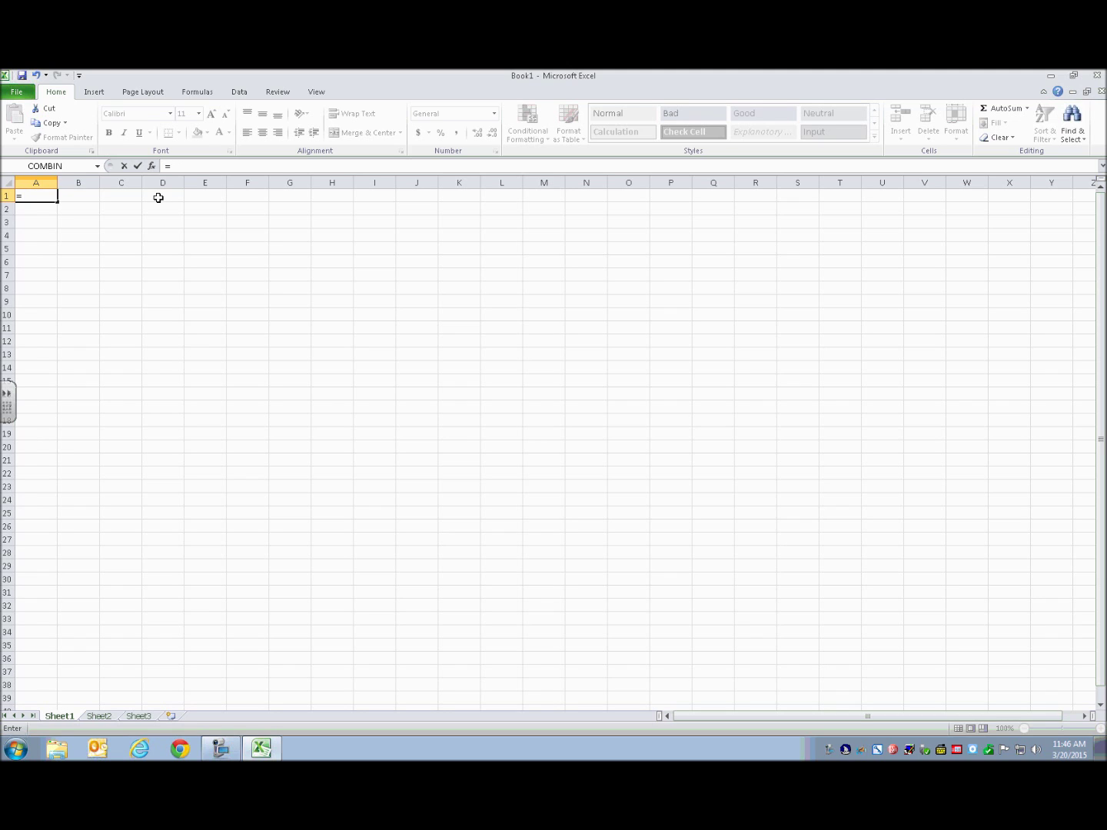
pyautogui.write('2+2')
pyautogui.press('Return')
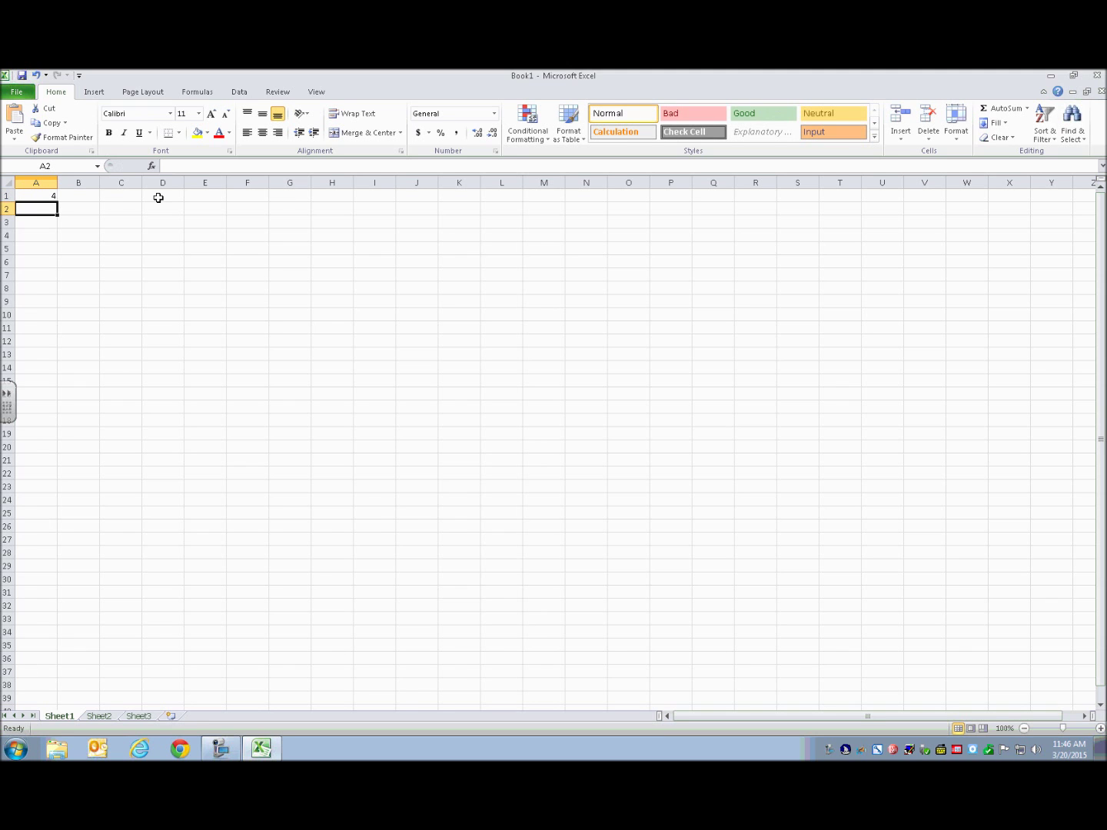
pyautogui.press('Up')
# - Enter =4-2 in cell A2 so it shows 2, then check its formula
pyautogui.press('Down')
pyautogui.write('=')
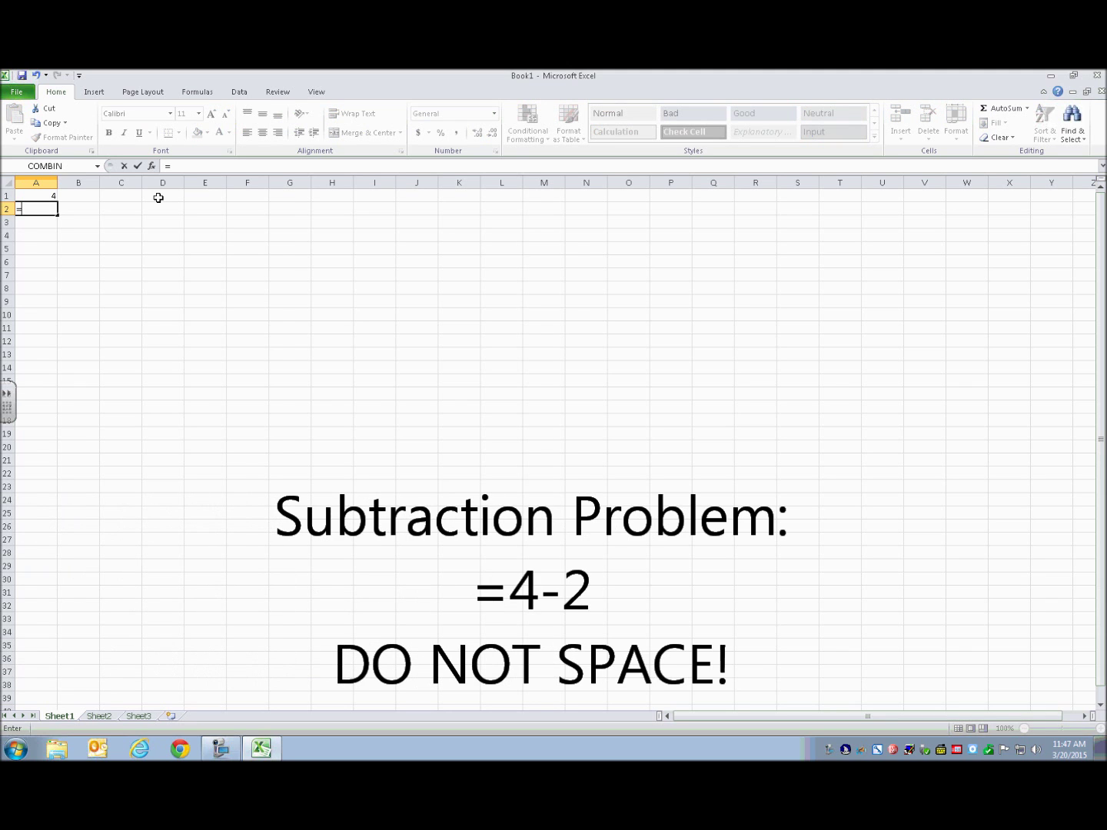
pyautogui.write('4')
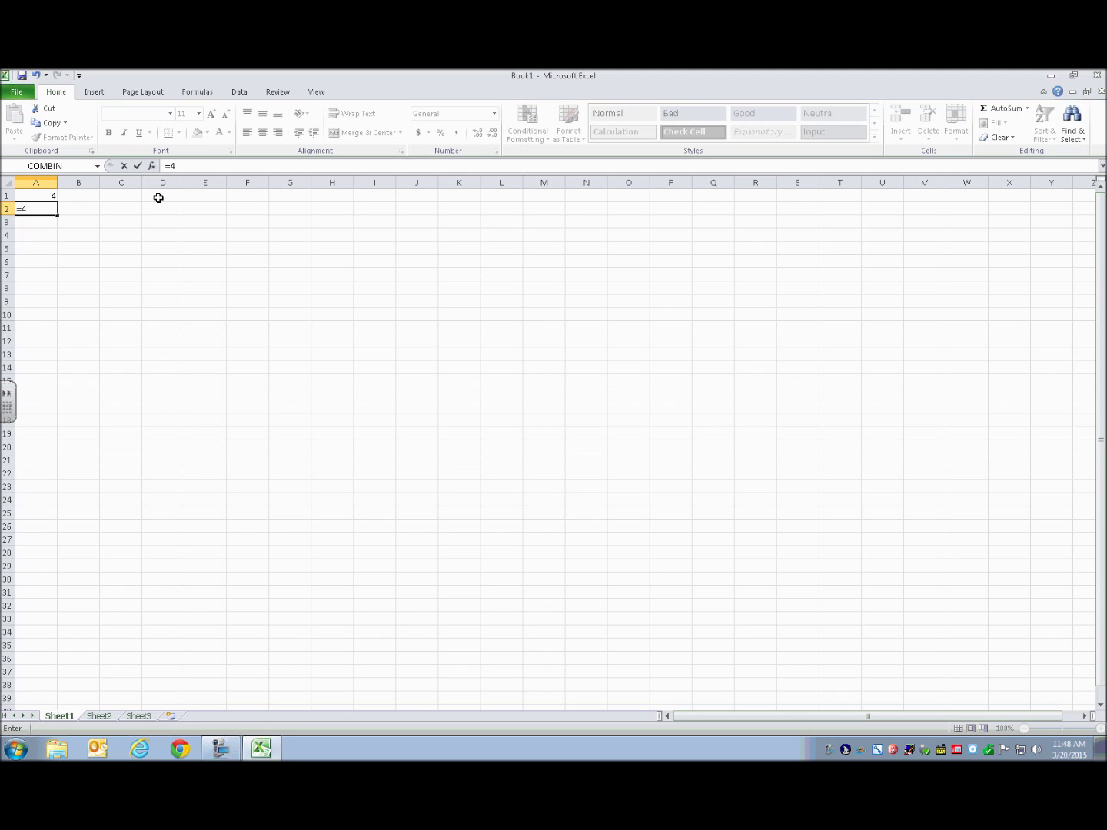
pyautogui.write('2')
pyautogui.press('Return')
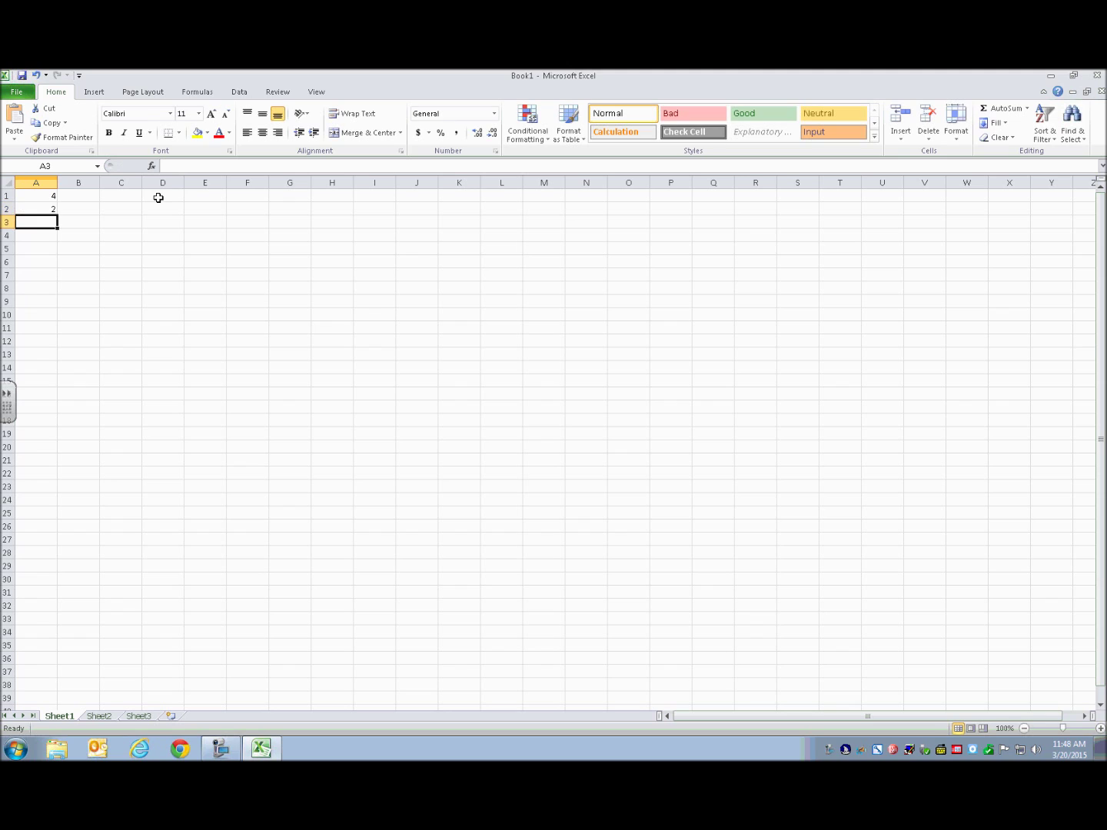
pyautogui.press('Up')
# - Put the formula =2*2 in cell A3, giving 4
pyautogui.press('Down')
pyautogui.write('=')
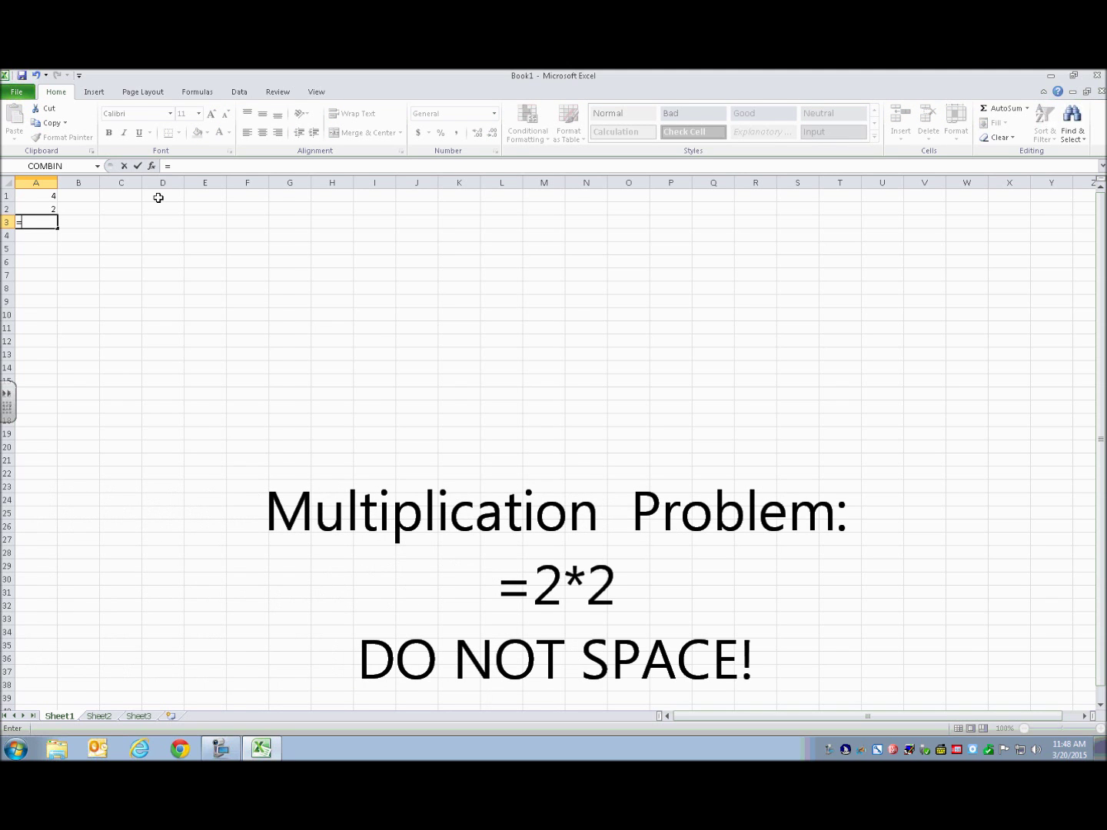
pyautogui.write('2')
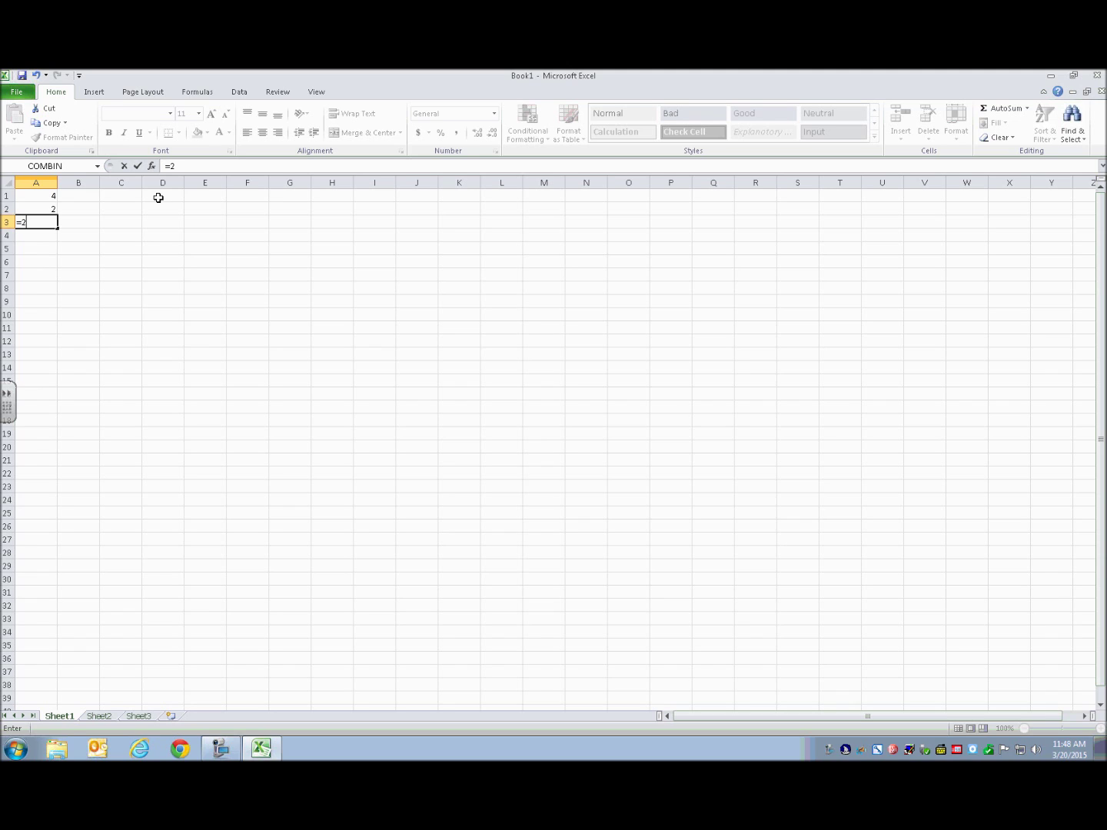
pyautogui.write('*2')
pyautogui.press('Return')
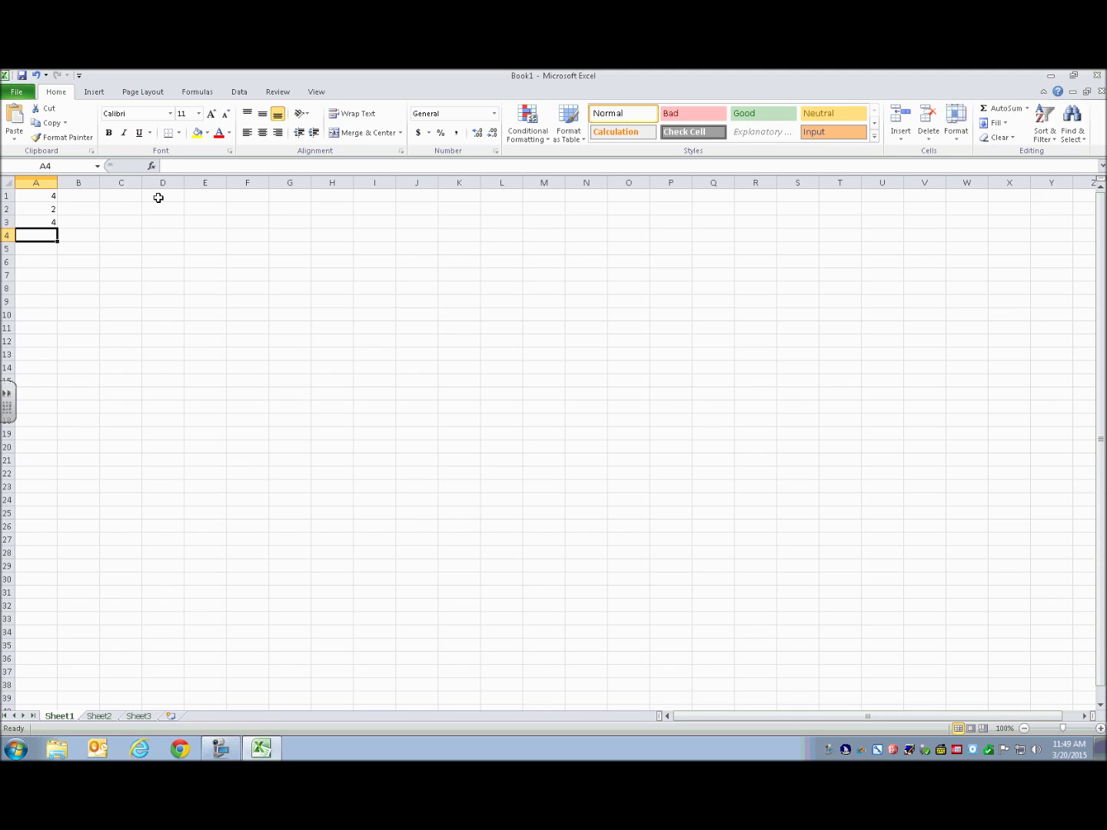
# - Enter =4/2 in cell A4 so it displays 2
pyautogui.write('=4')
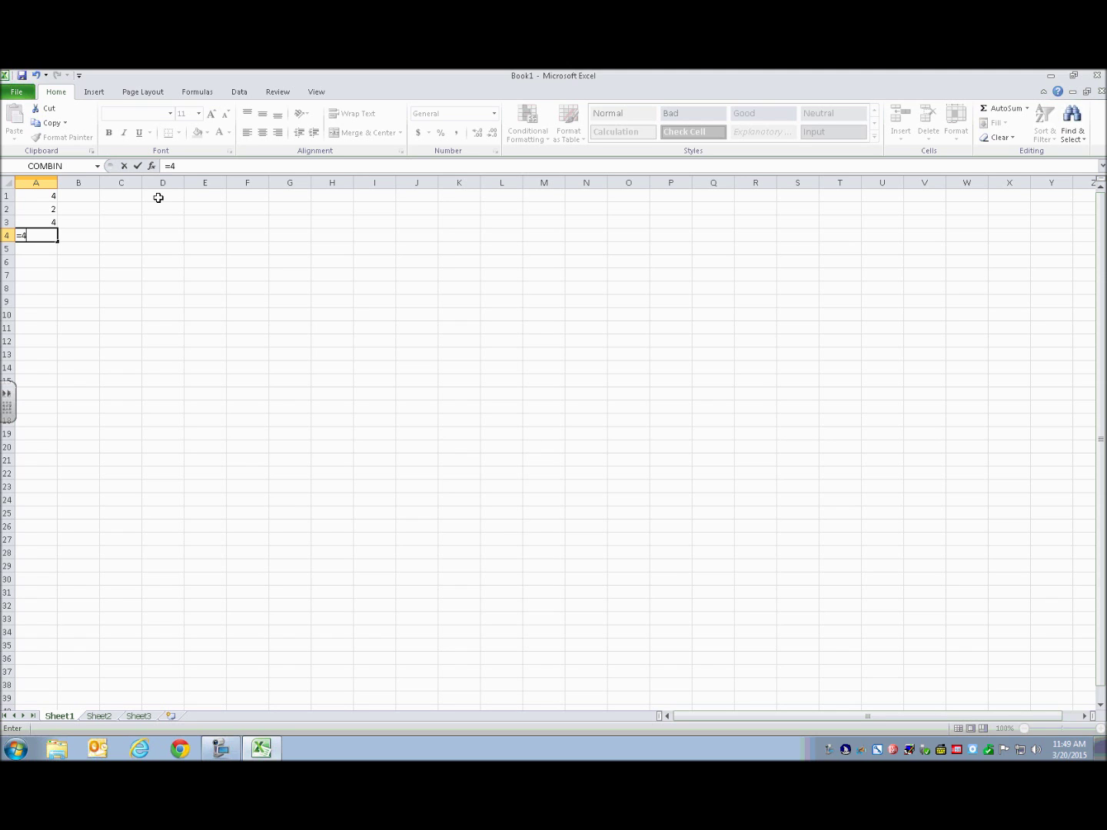
pyautogui.write('/2')
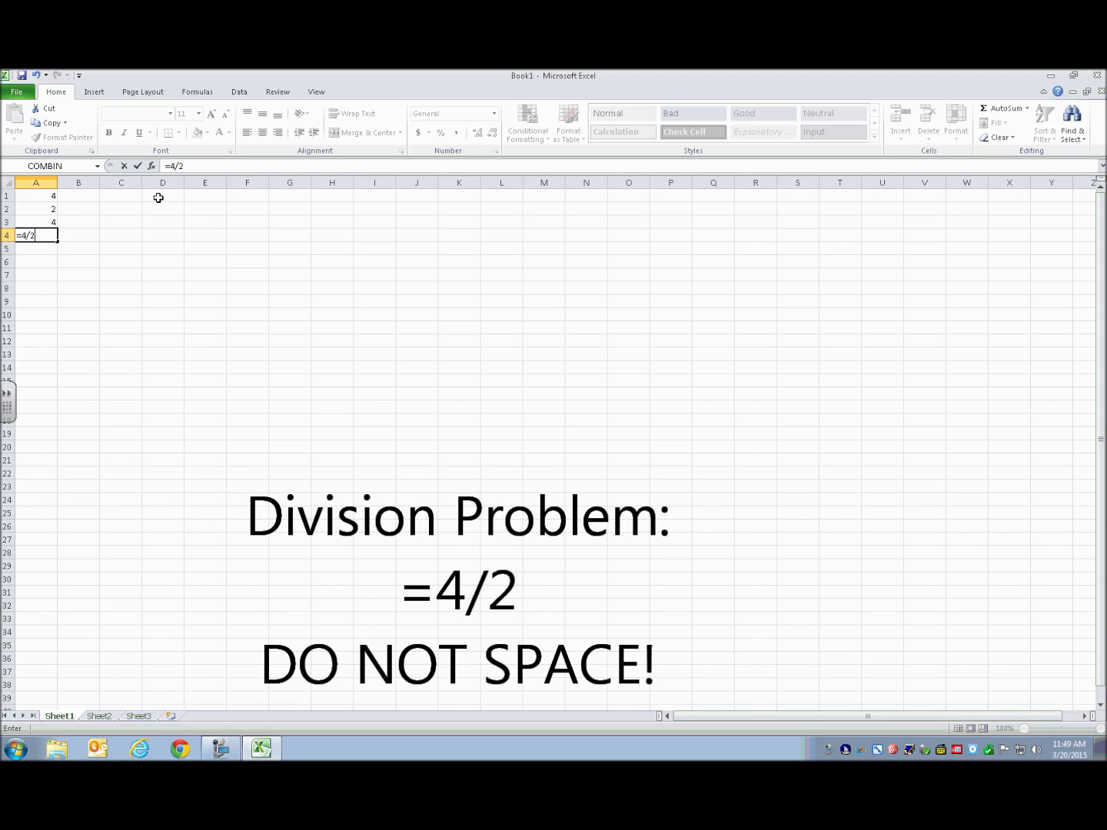
pyautogui.press('Return')
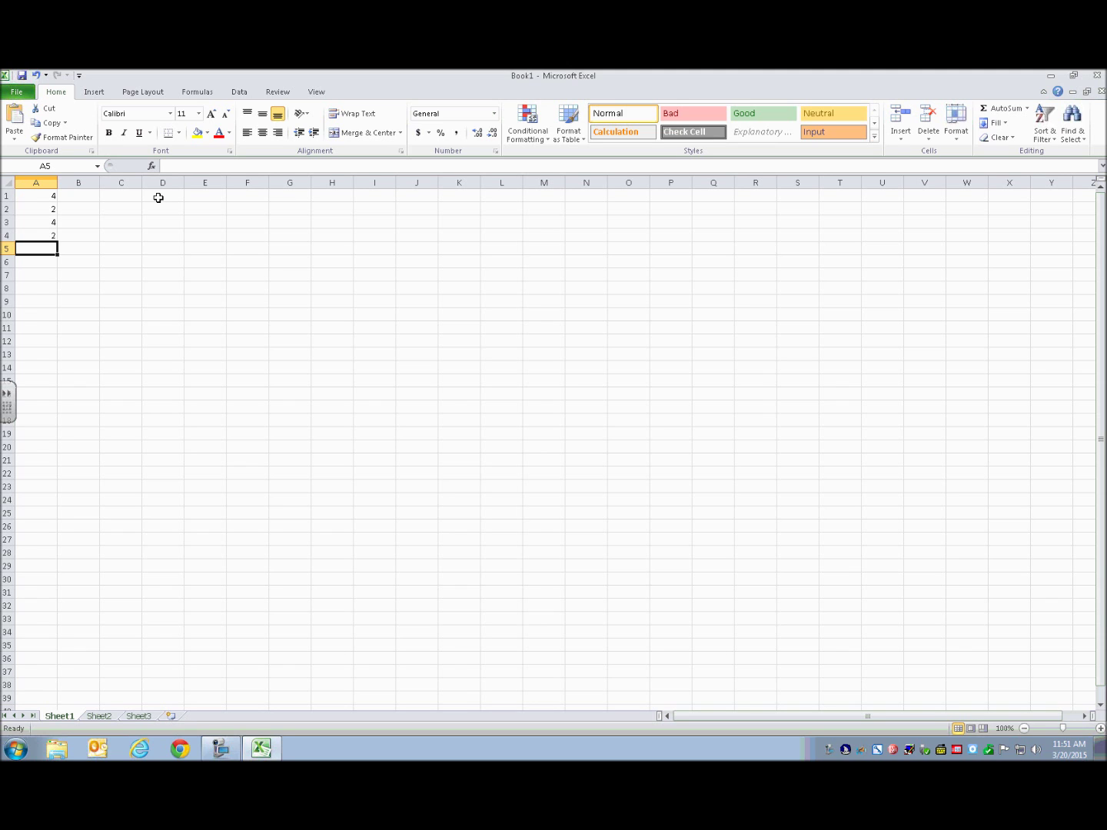
# - Enter =SUM(A1+A2) in cell A5, giving 6, and review the formula
pyautogui.write('=sum')
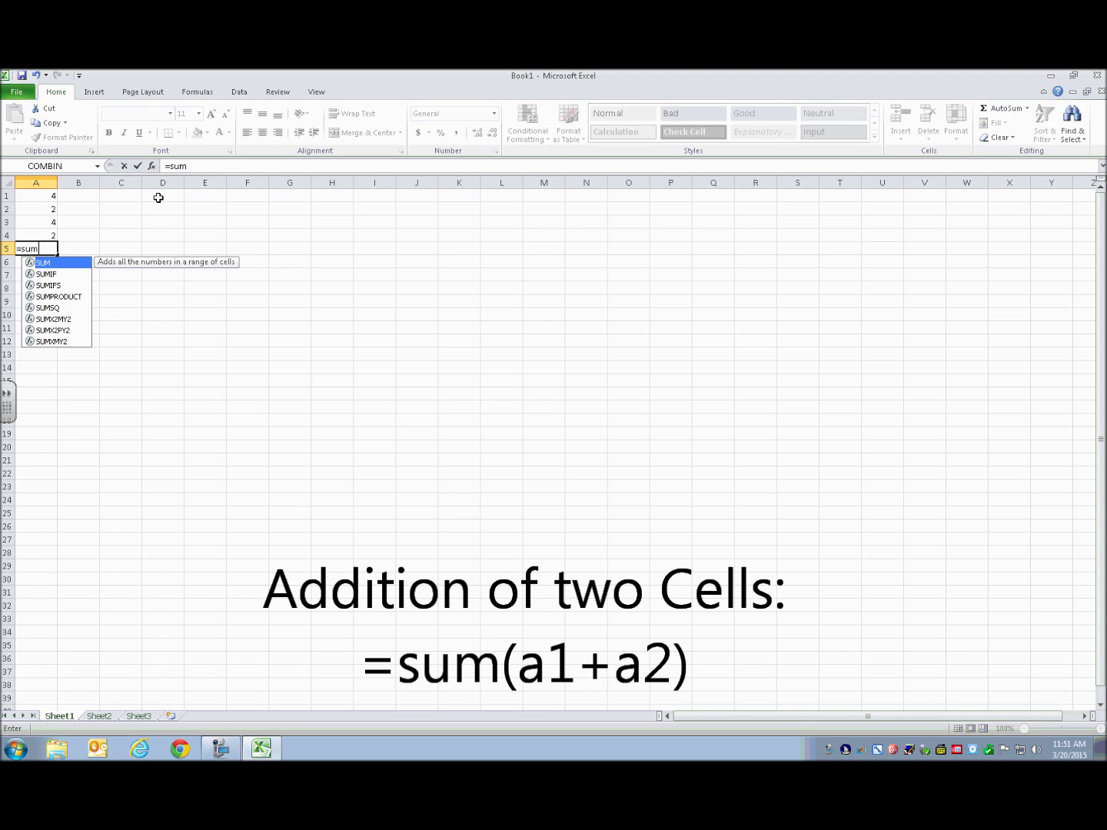
pyautogui.write('(')
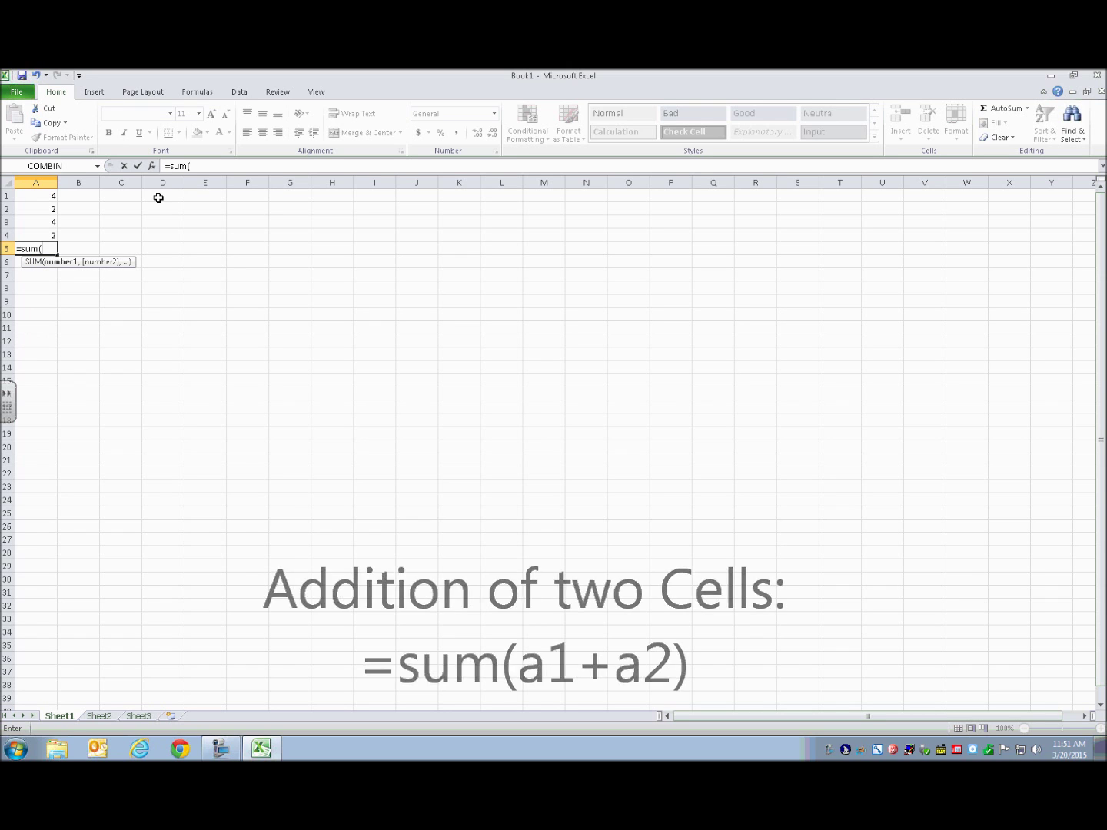
pyautogui.write('a1')
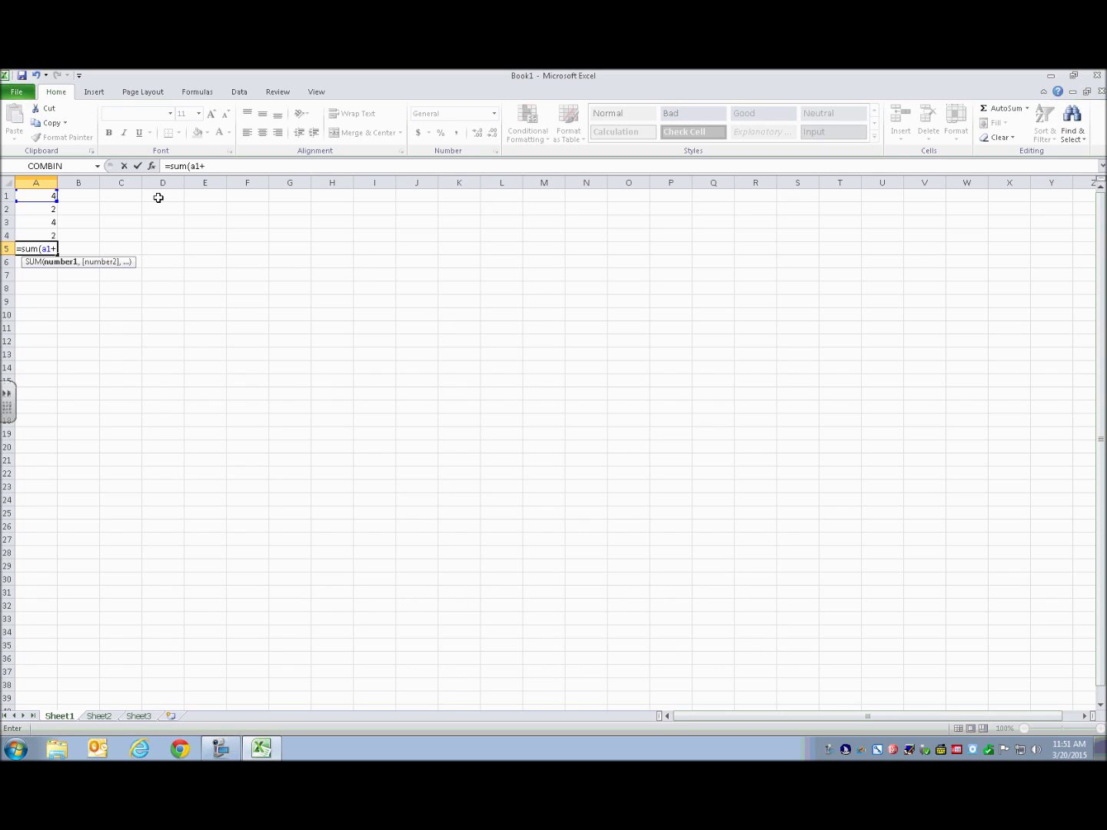
pyautogui.write('+a2)')
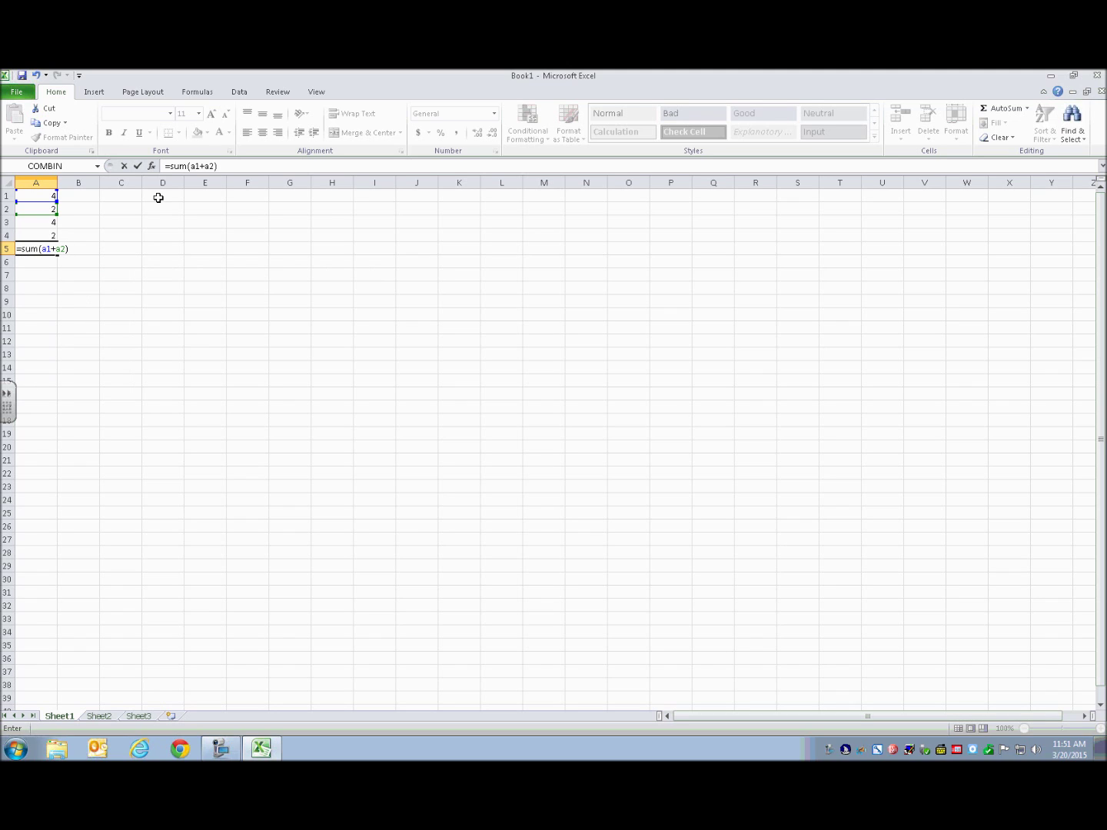
pyautogui.press('Return')
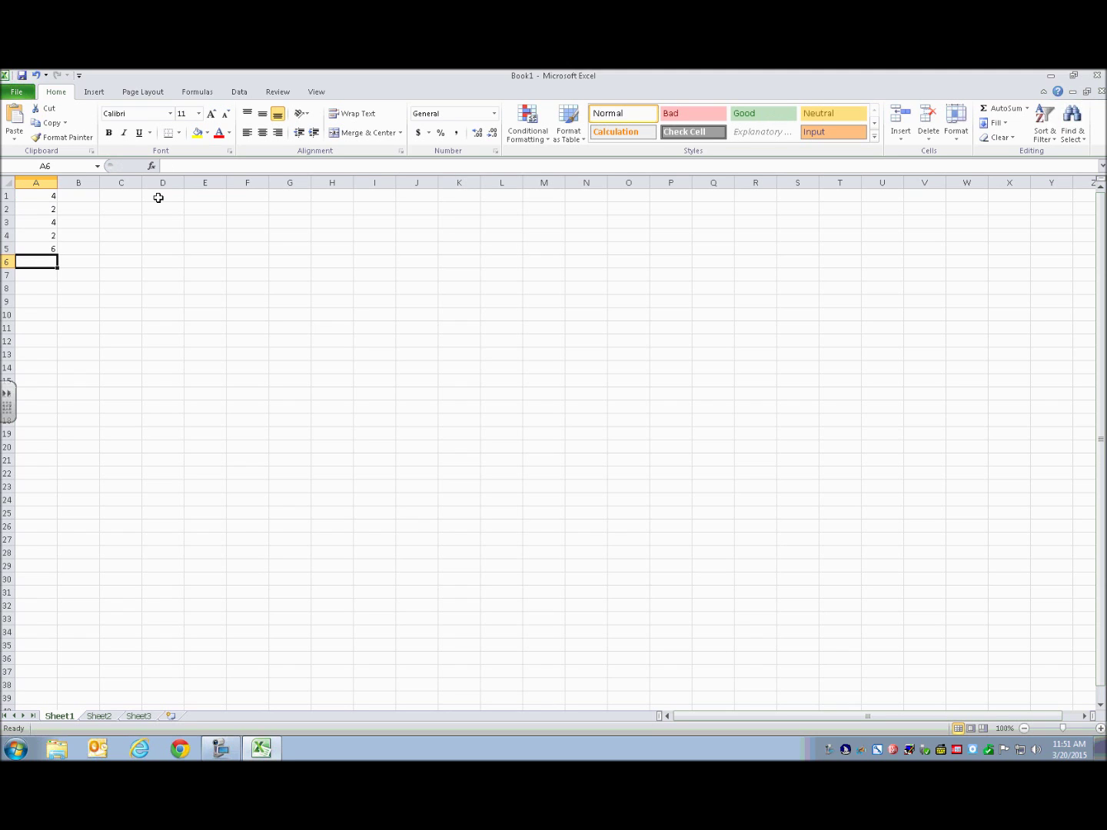
pyautogui.press('Up')
pyautogui.press('Down')
# - Replace the stray + in A6 with =SUM(A1:A4), totalling 12
pyautogui.write('+')
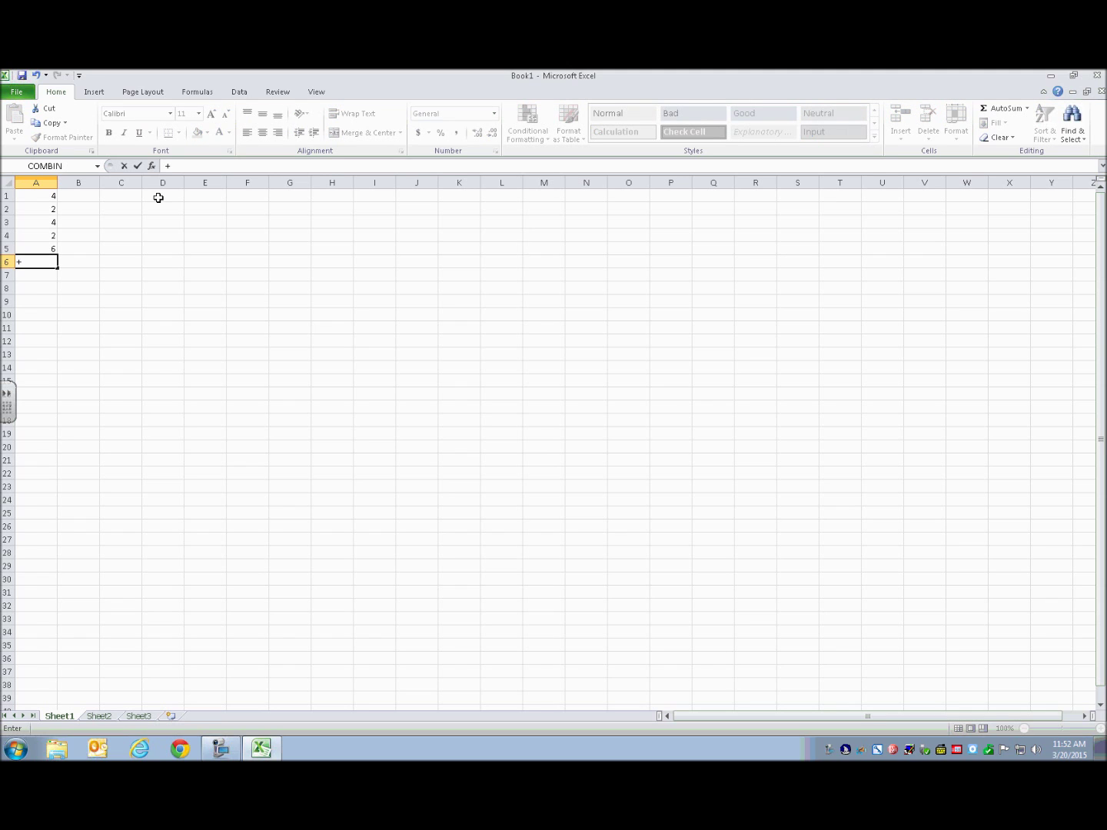
pyautogui.press('Escape')
pyautogui.write('=sum')
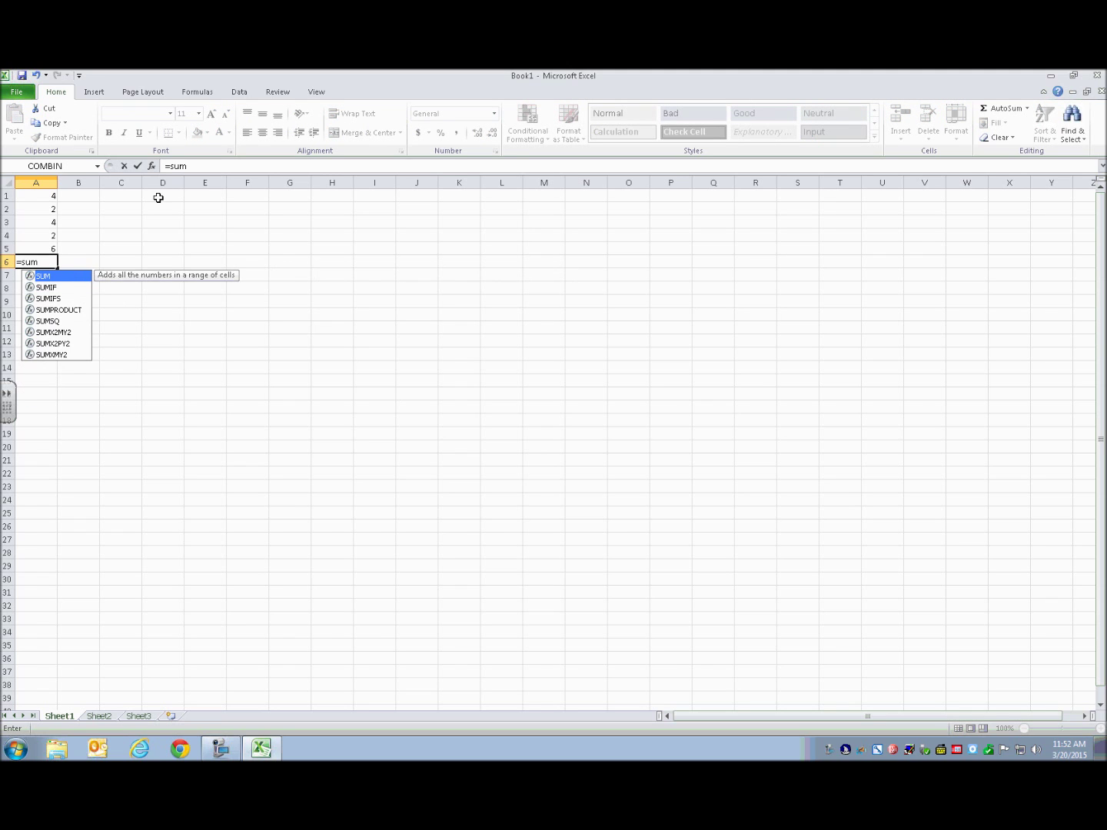
pyautogui.write('(')
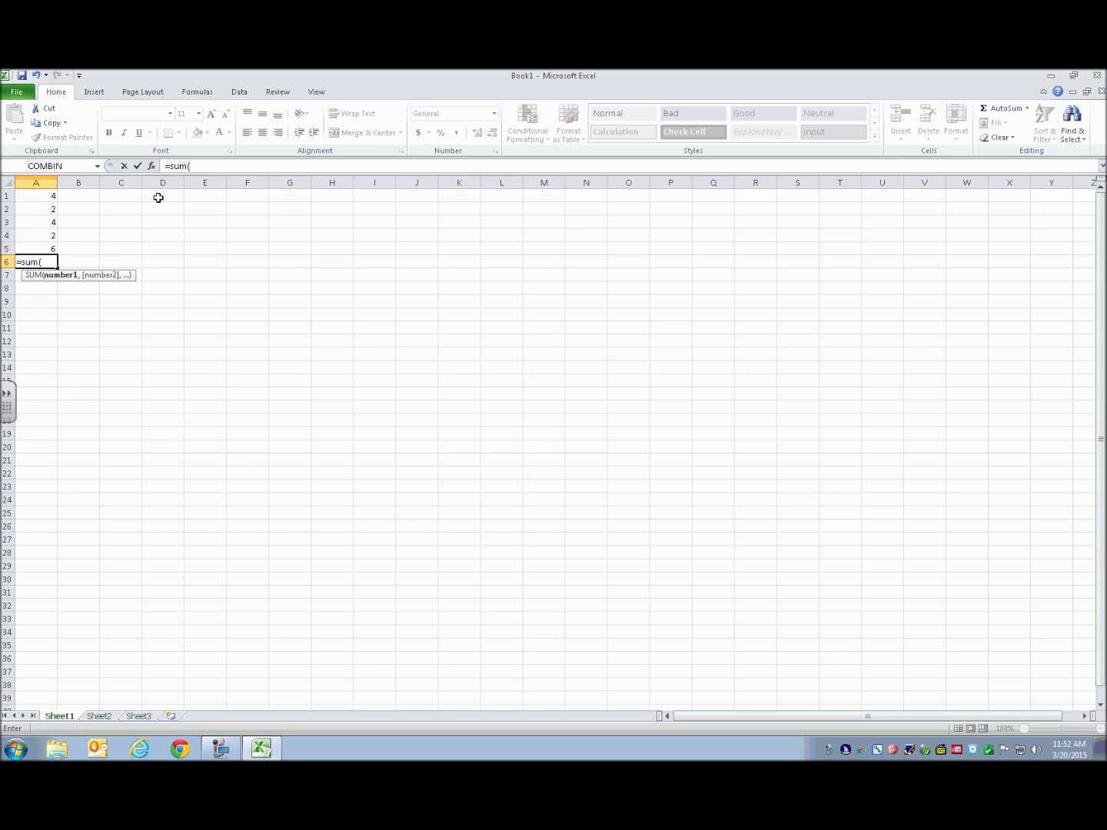
pyautogui.write('a')
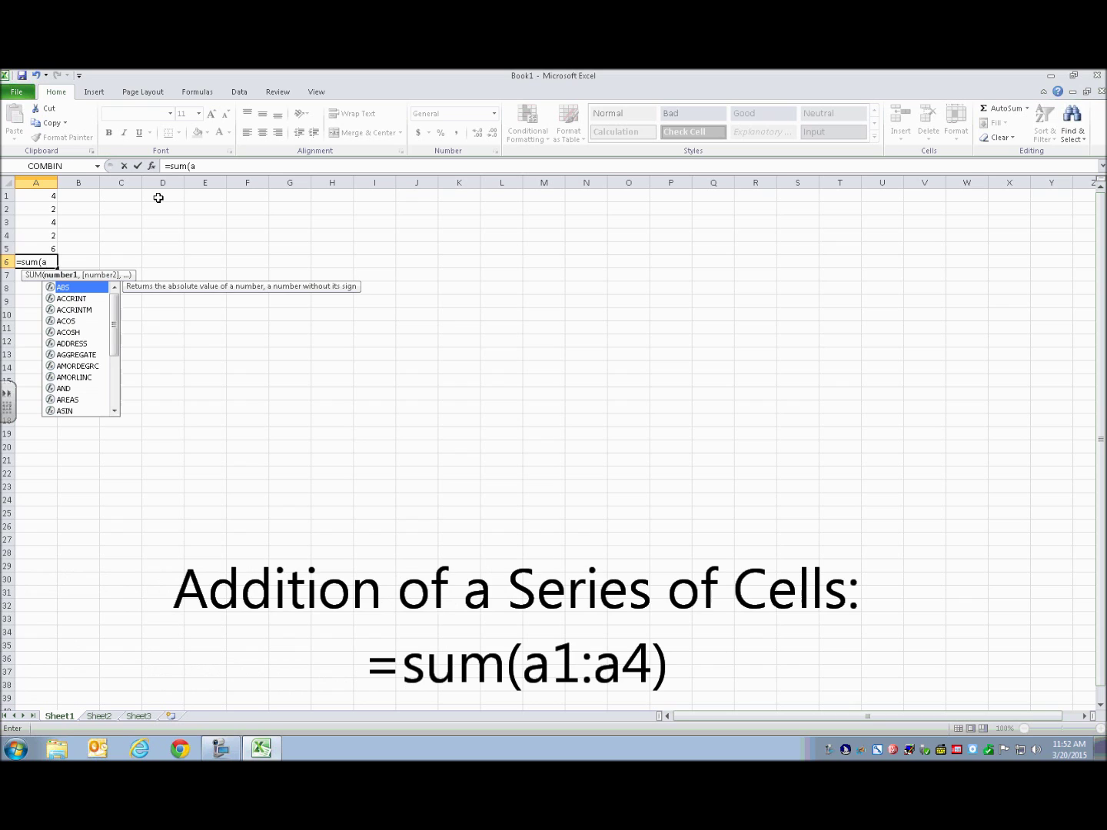
pyautogui.write('1')
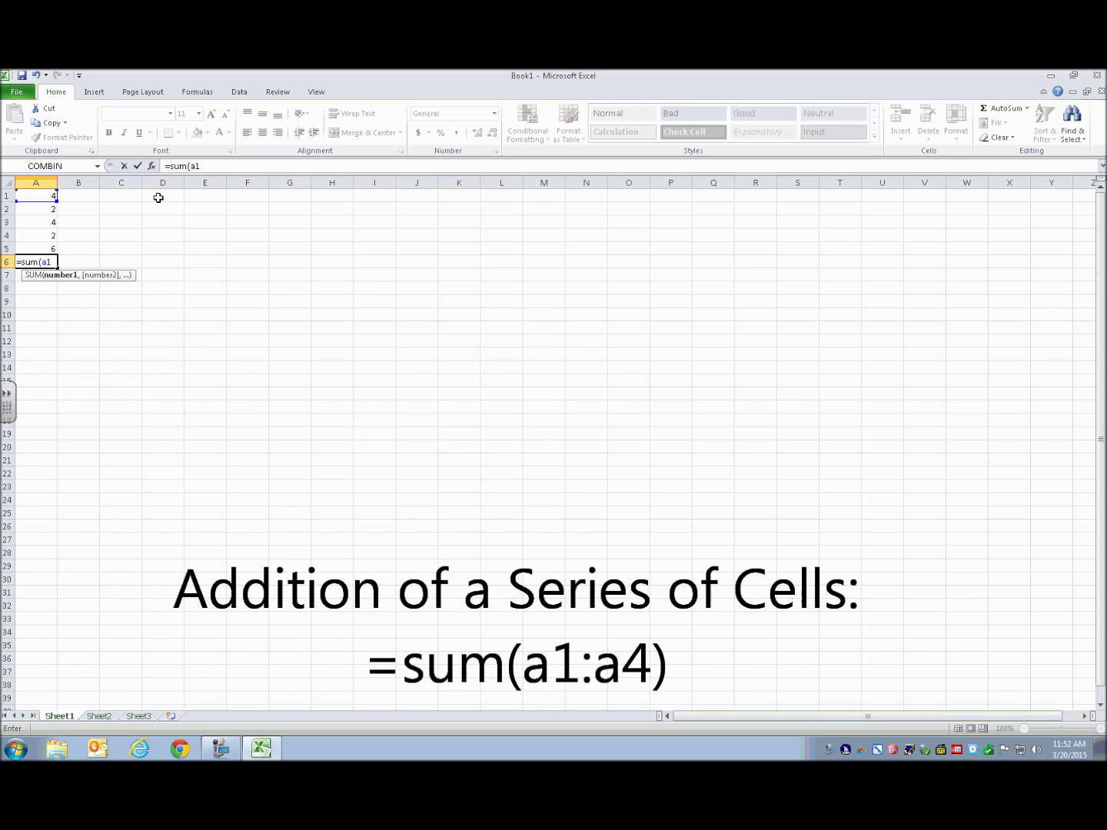
pyautogui.write(':a4')
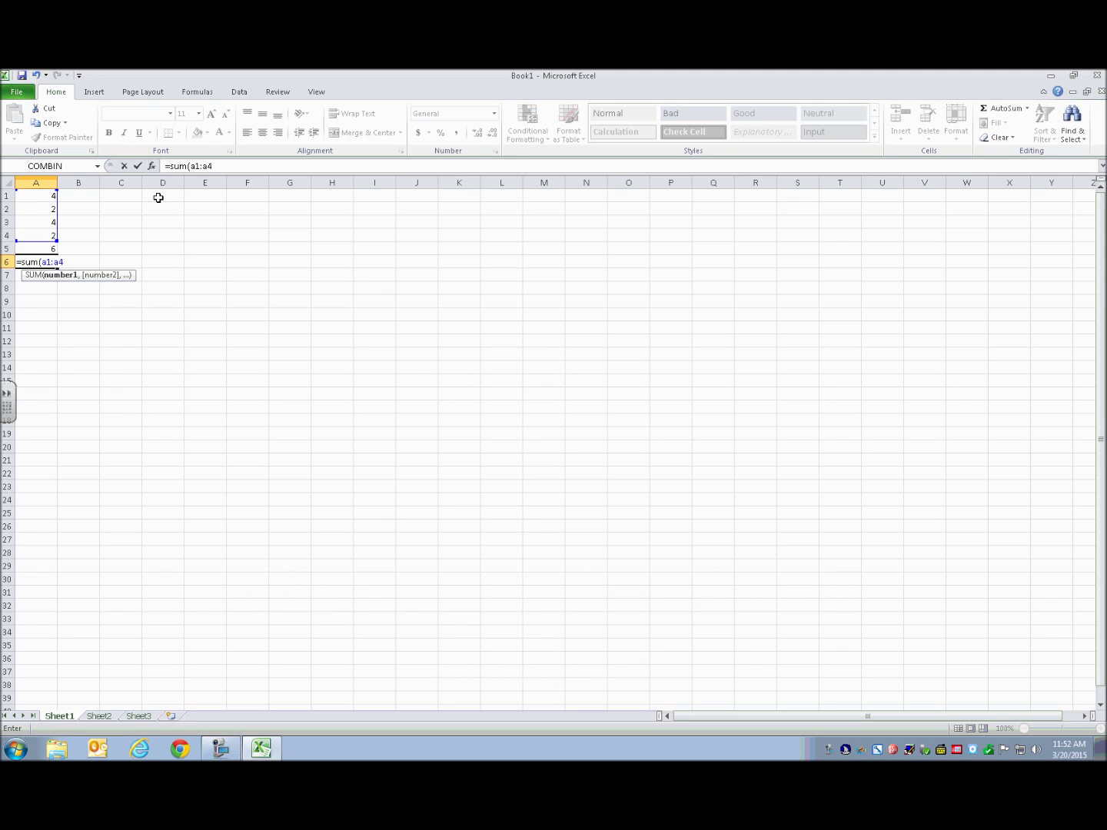
pyautogui.write(')')
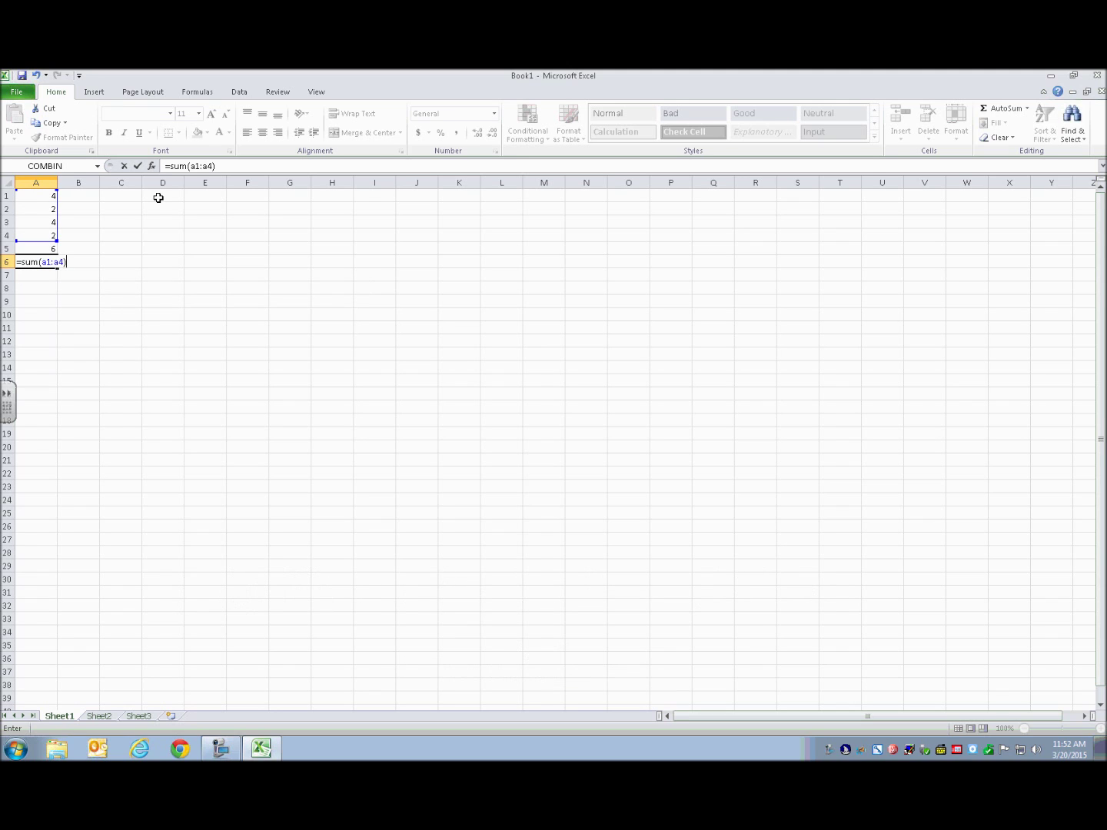
pyautogui.press('Return')
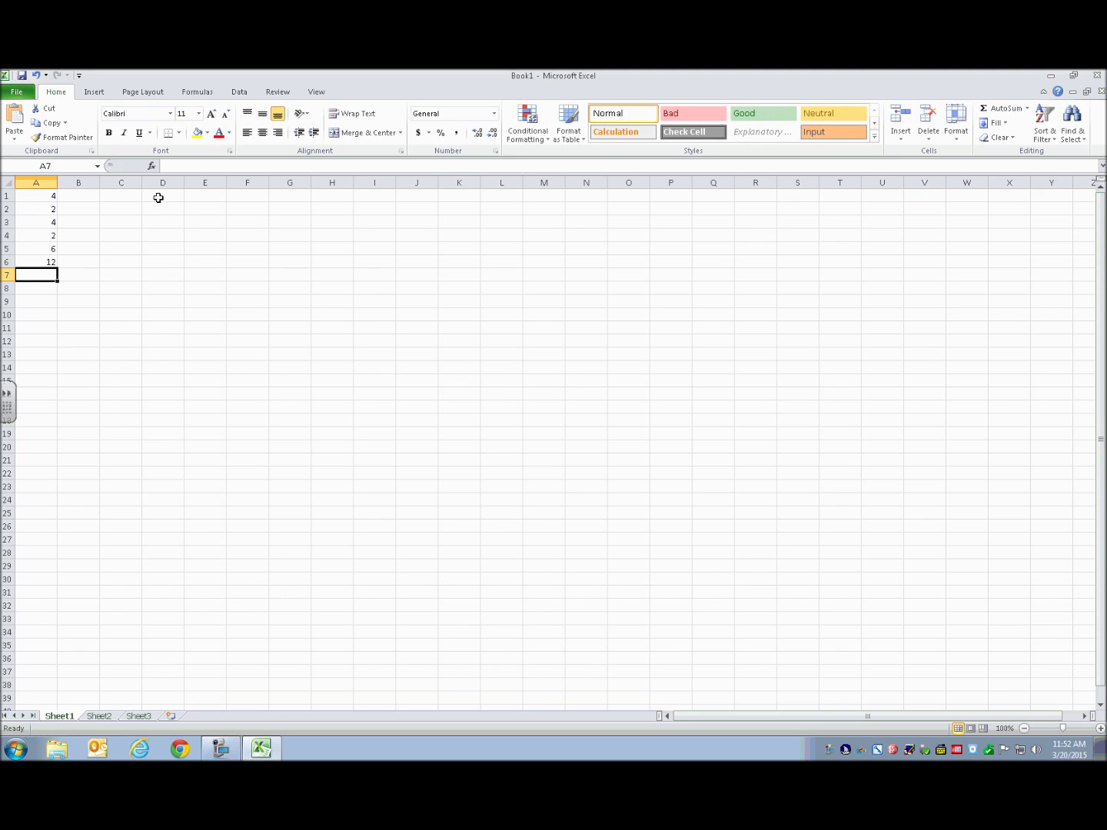
pyautogui.press('Up')
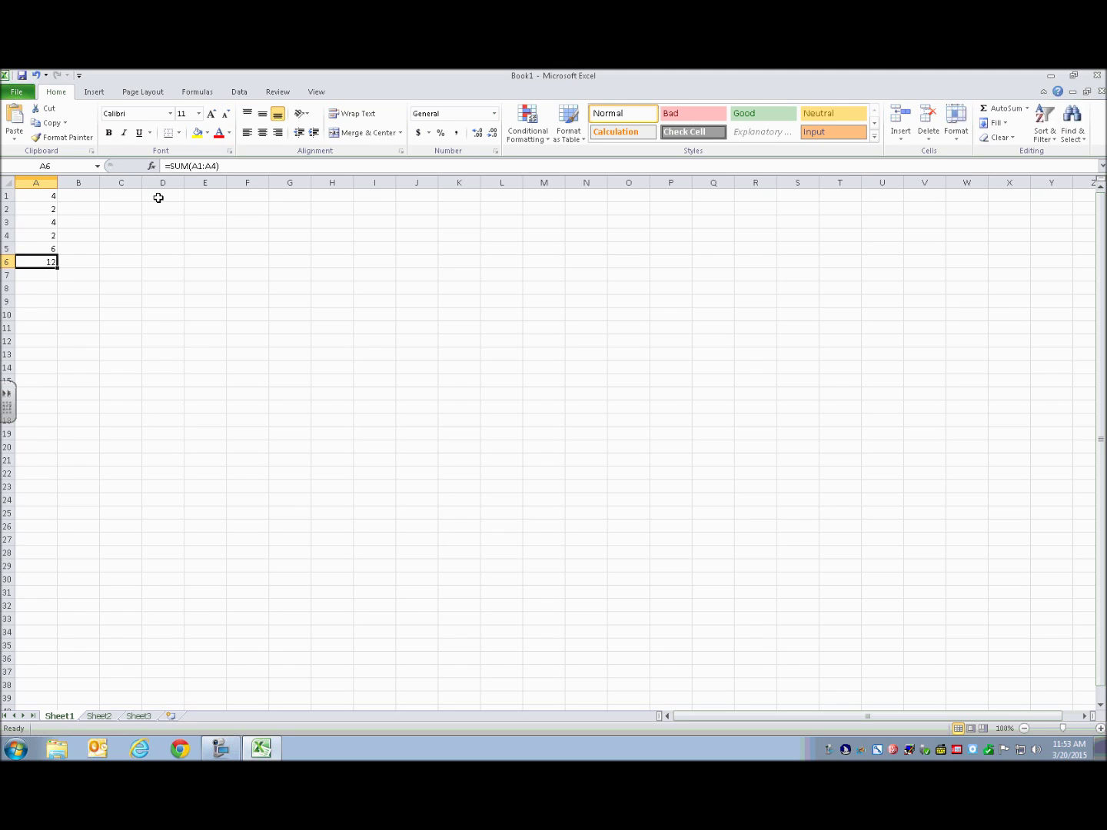
pyautogui.press('Down')
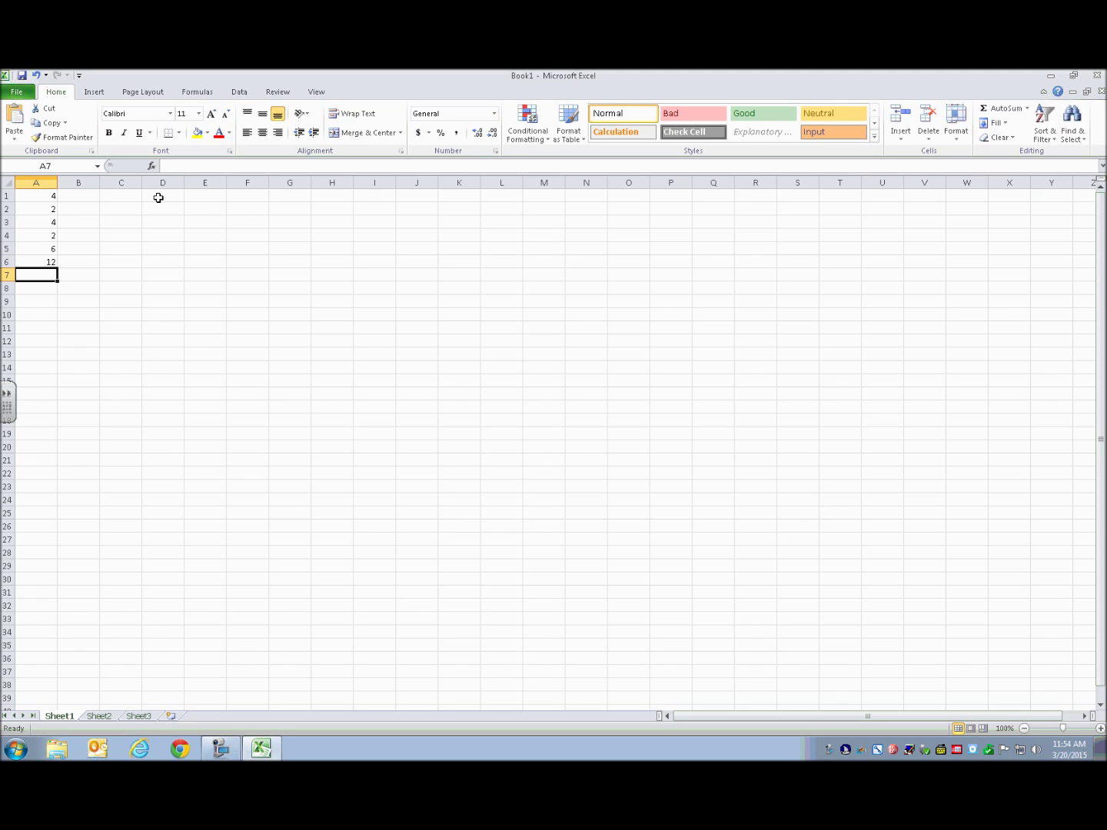
# - Edit A1's formula to =2+5 so A1 shows 7 and totals become 9 and 15
pyautogui.hotkey('ctrl', 'Home')
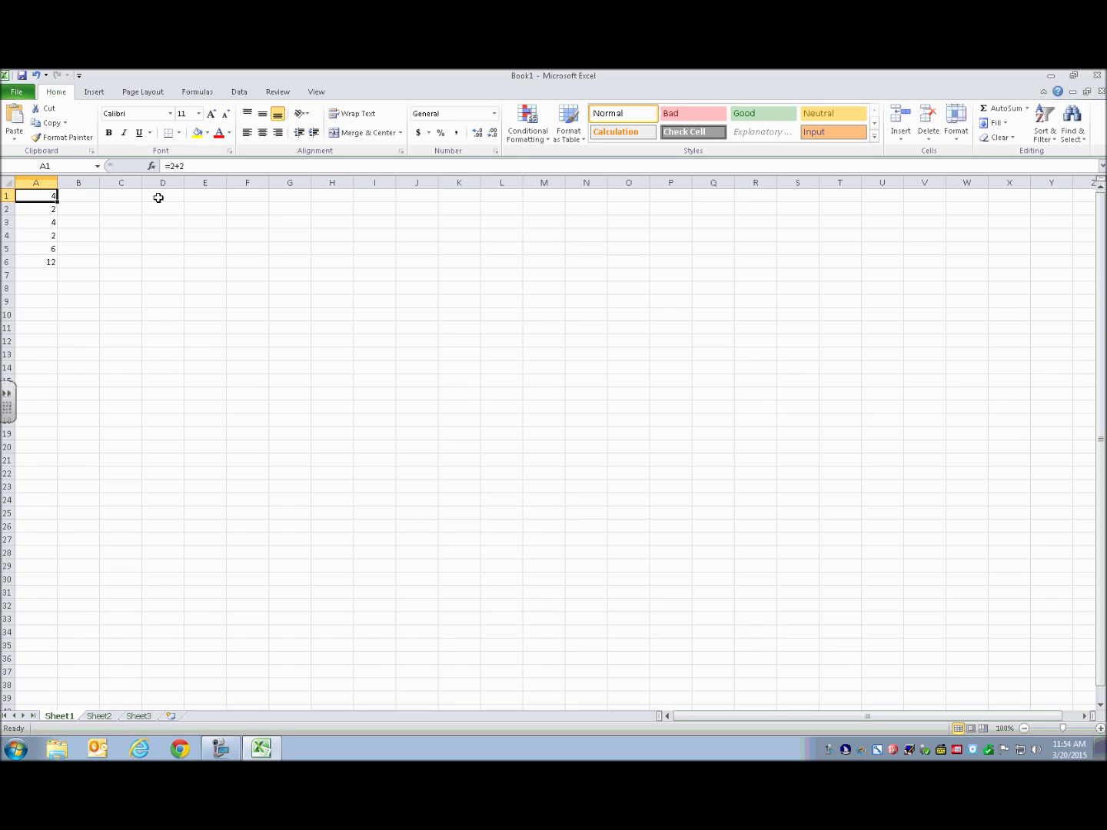
pyautogui.press('F2')
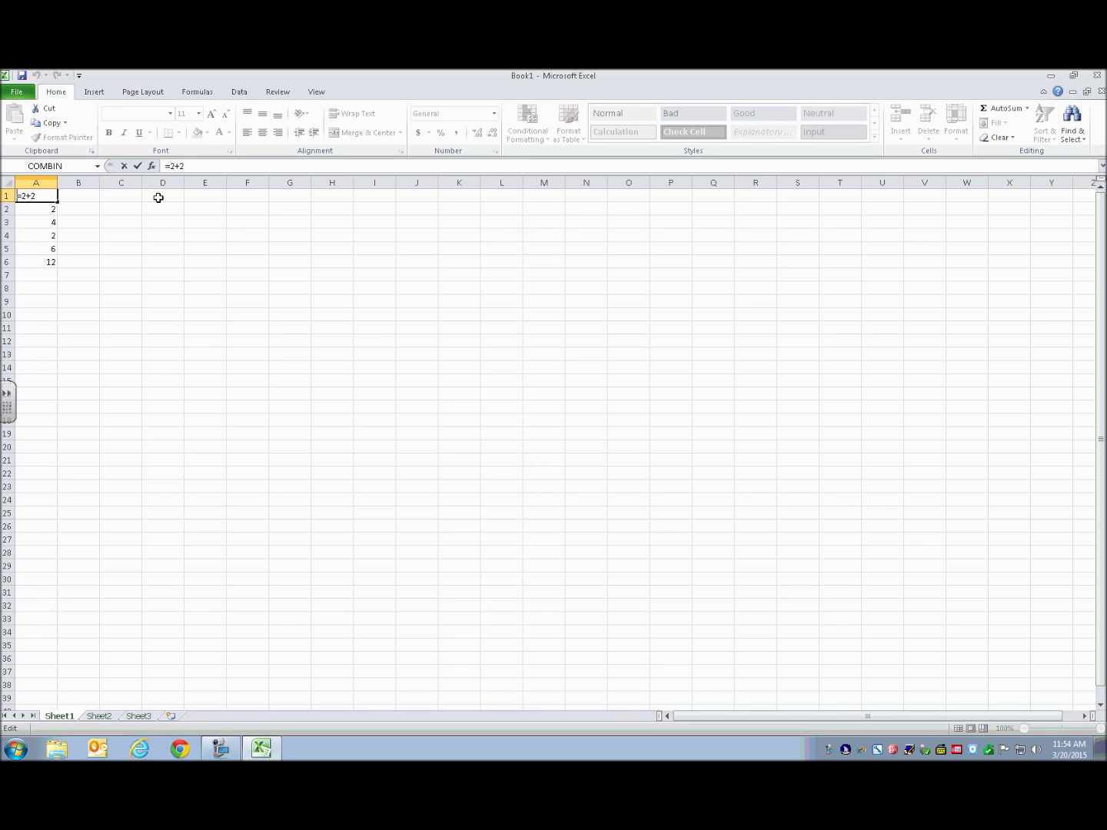
pyautogui.press('BackSpace')
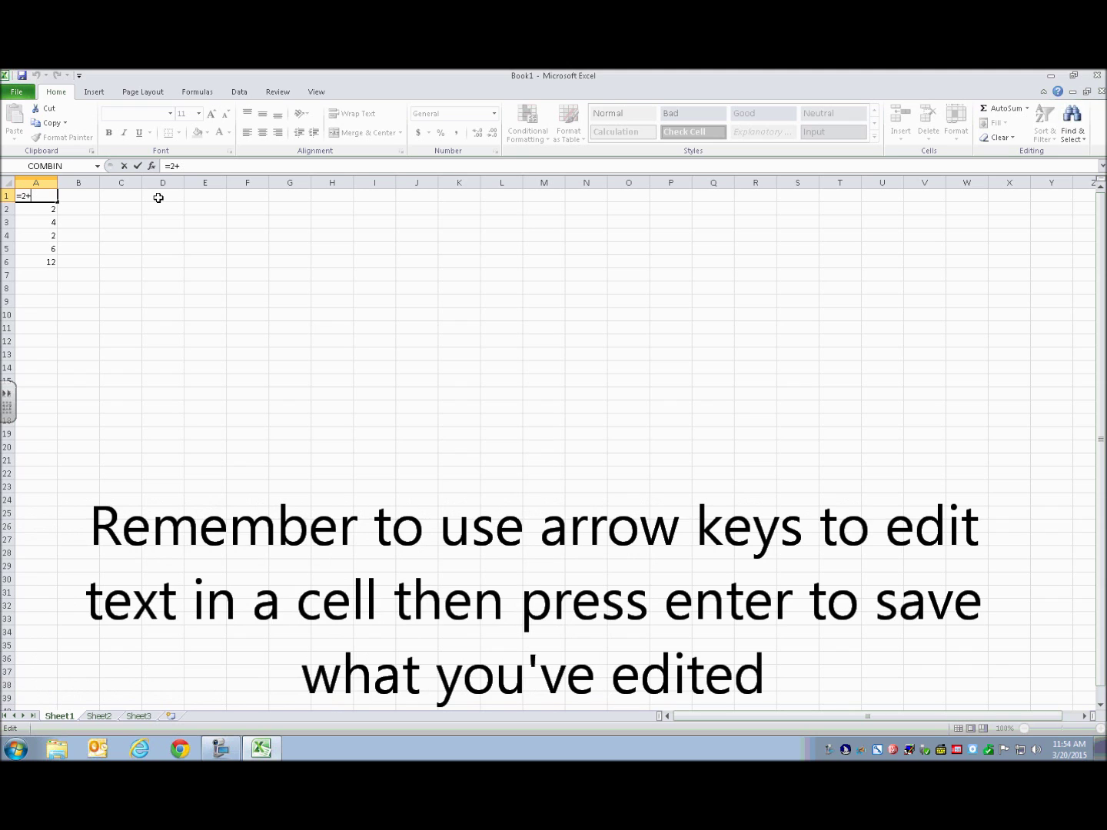
pyautogui.write('5')
pyautogui.press('Return')
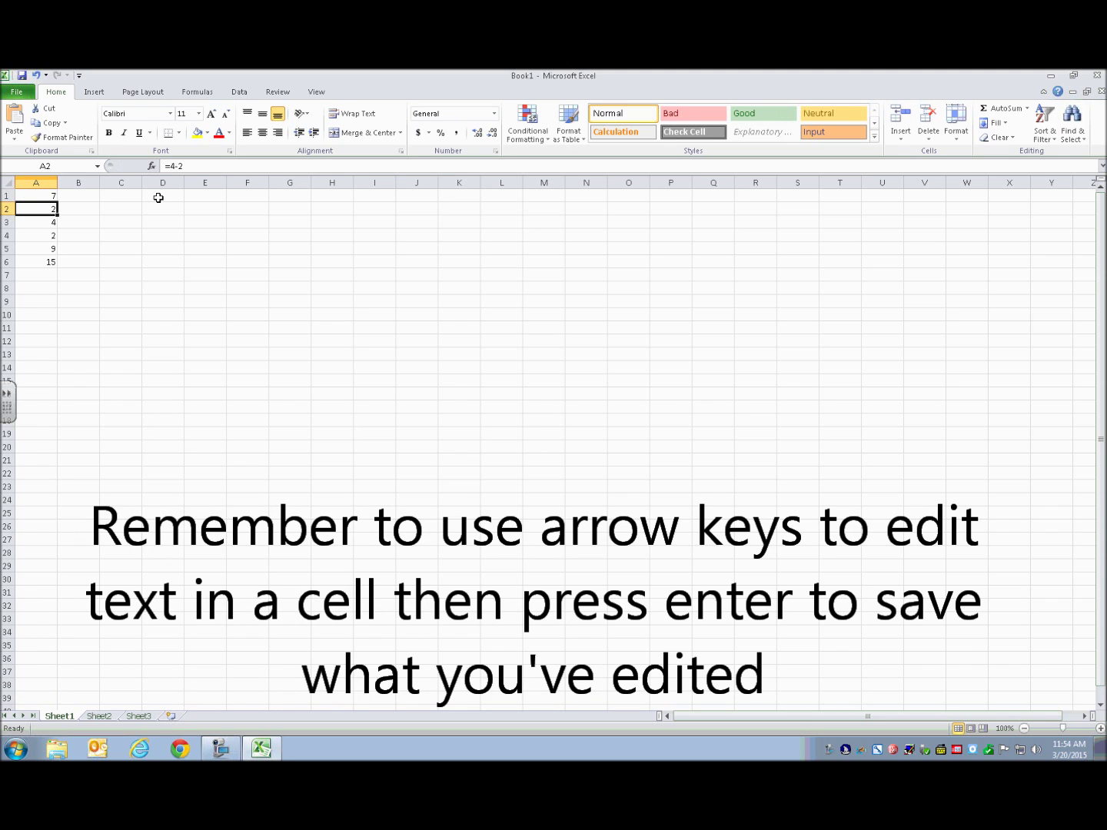
pyautogui.press('Up')
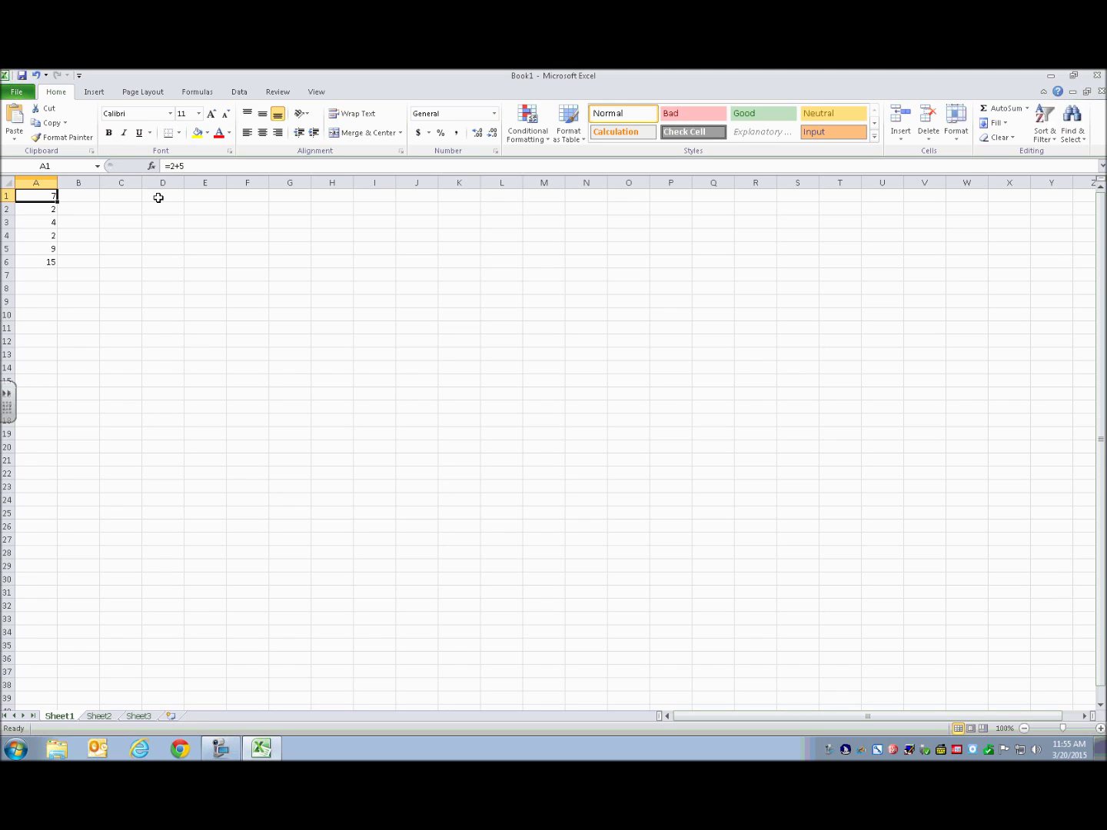
pyautogui.press('Down')
pyautogui.press('Down')
pyautogui.press('Down')
pyautogui.press('Down')
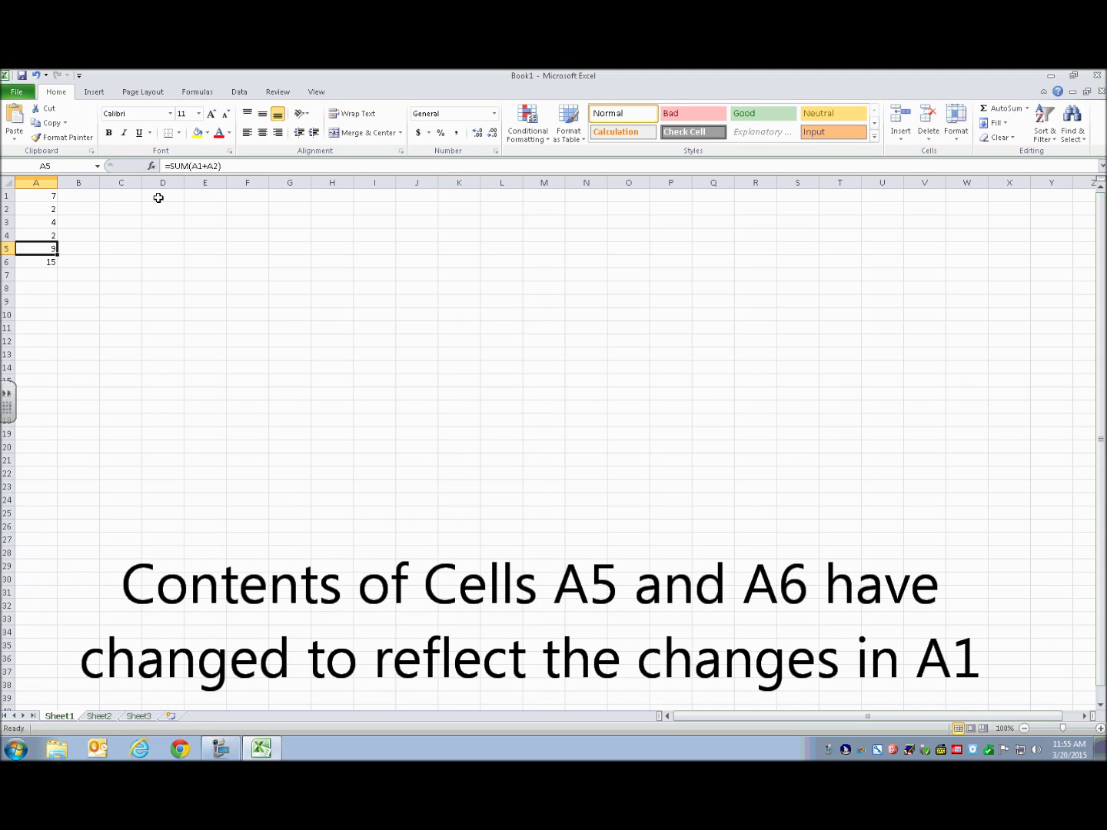
pyautogui.press('Down')
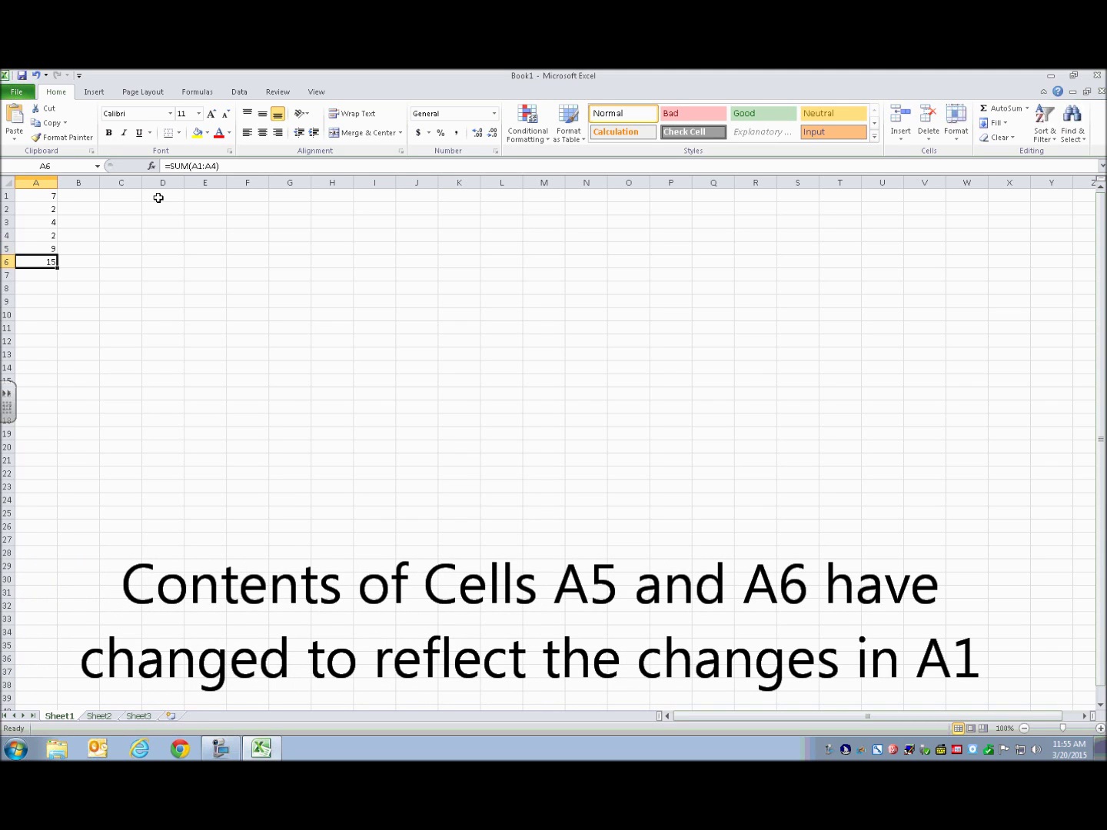